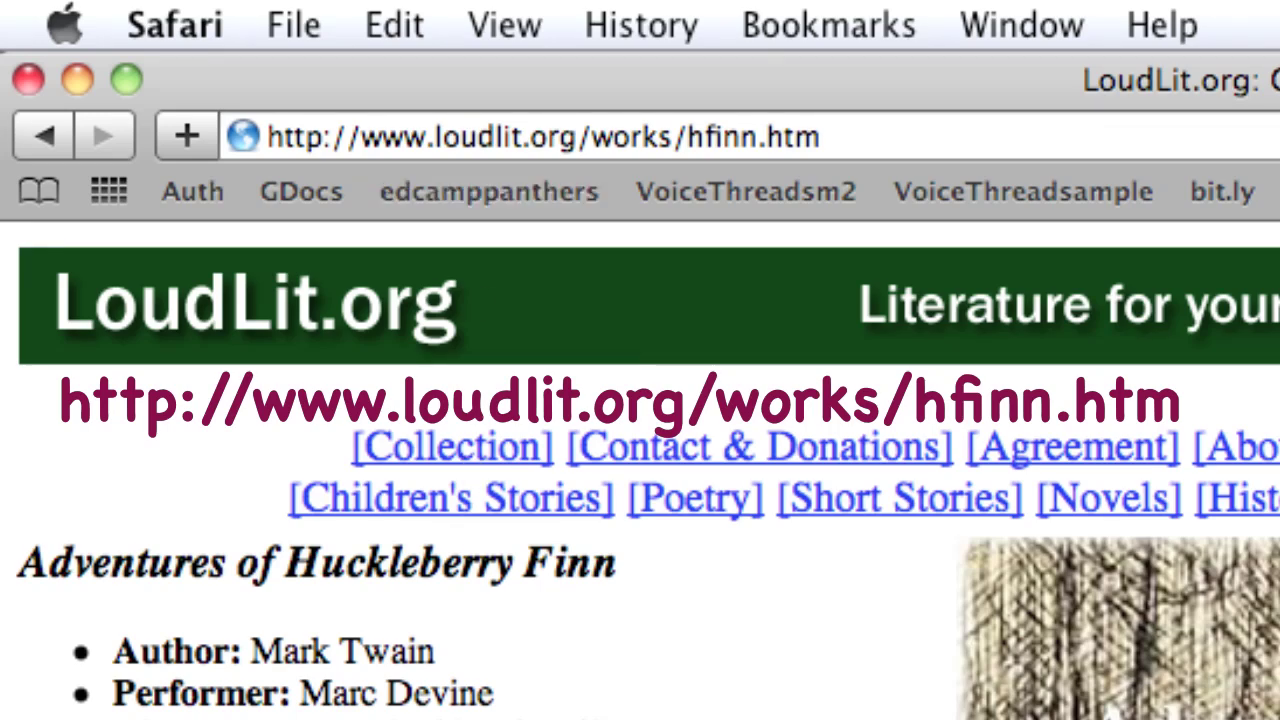
- Start downloading the Chapter #1 audio of Adventures of Huckleberry Finn as a linked file with a chosen name and location
scroll(640, 470, down, 5)
scroll(640, 470, down, 2)
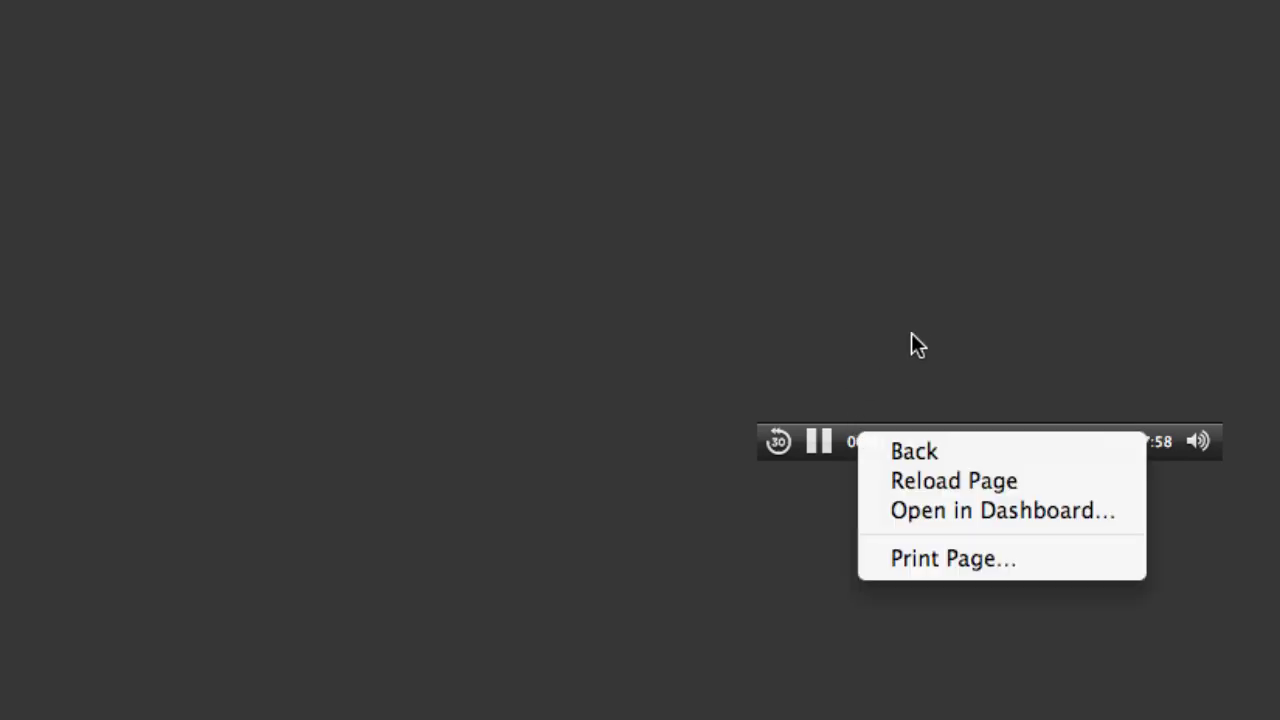
right_click(919, 330)
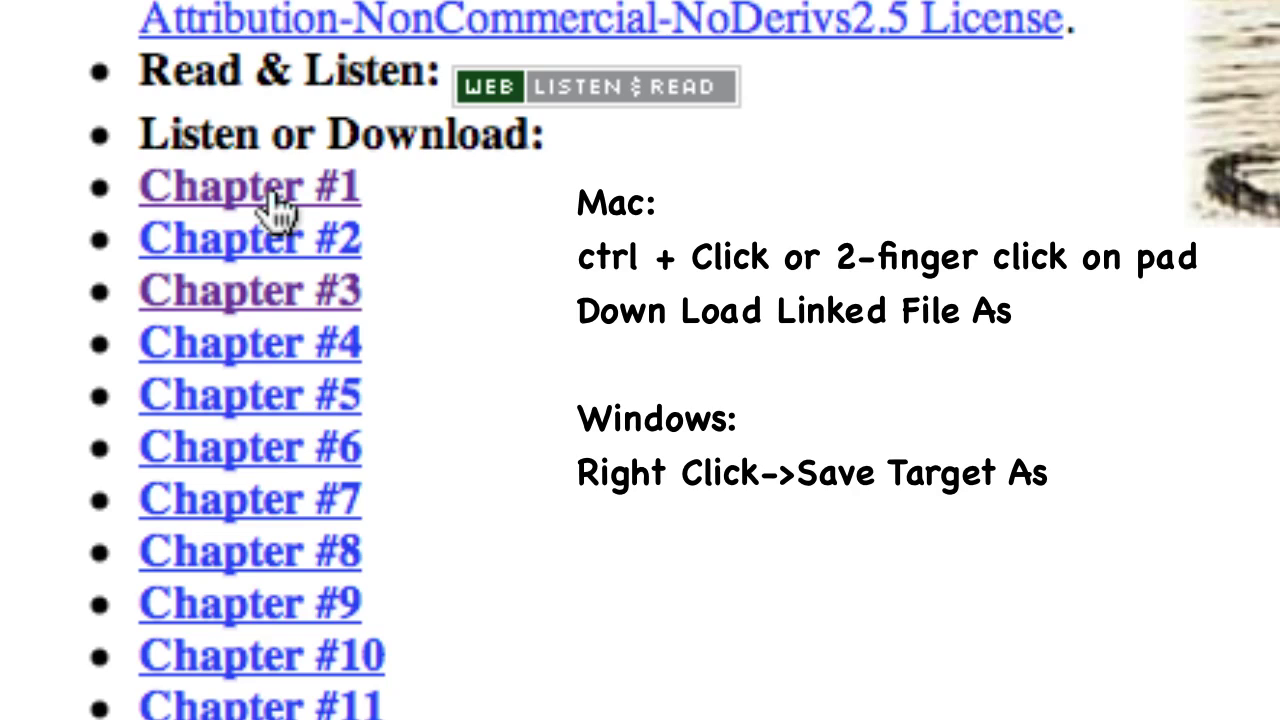
right_click(281, 211)
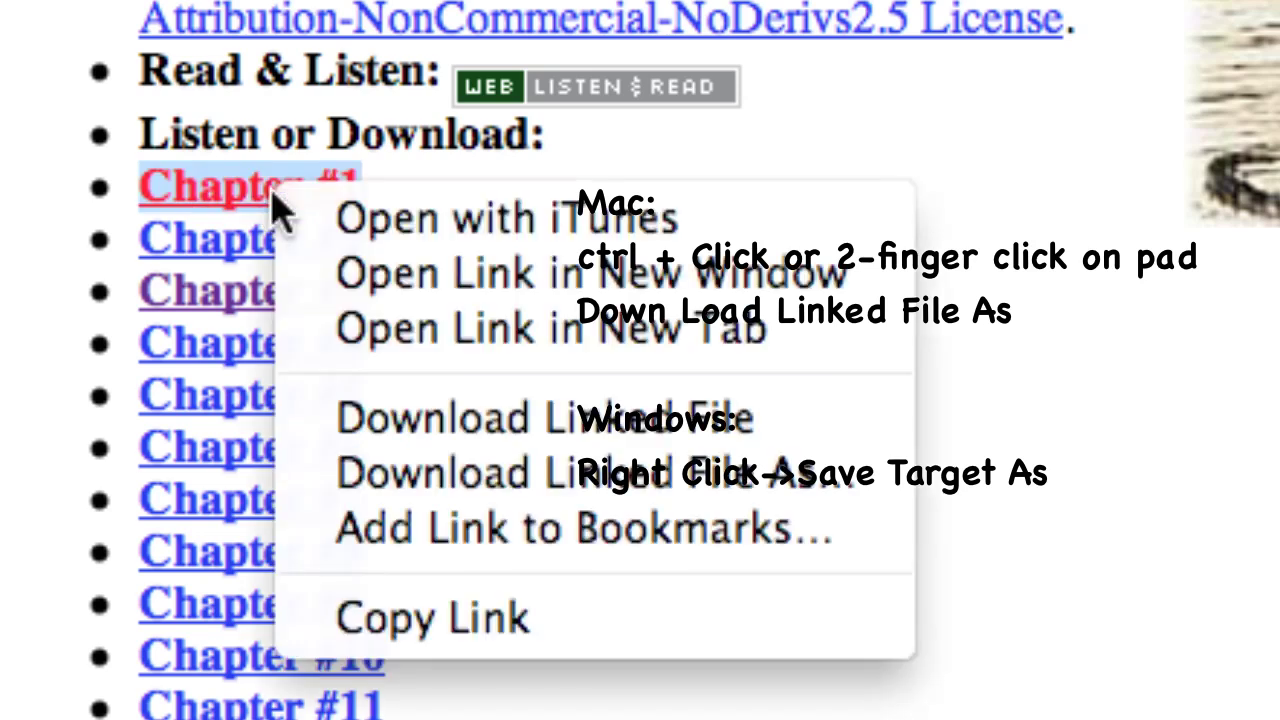
click(455, 490)
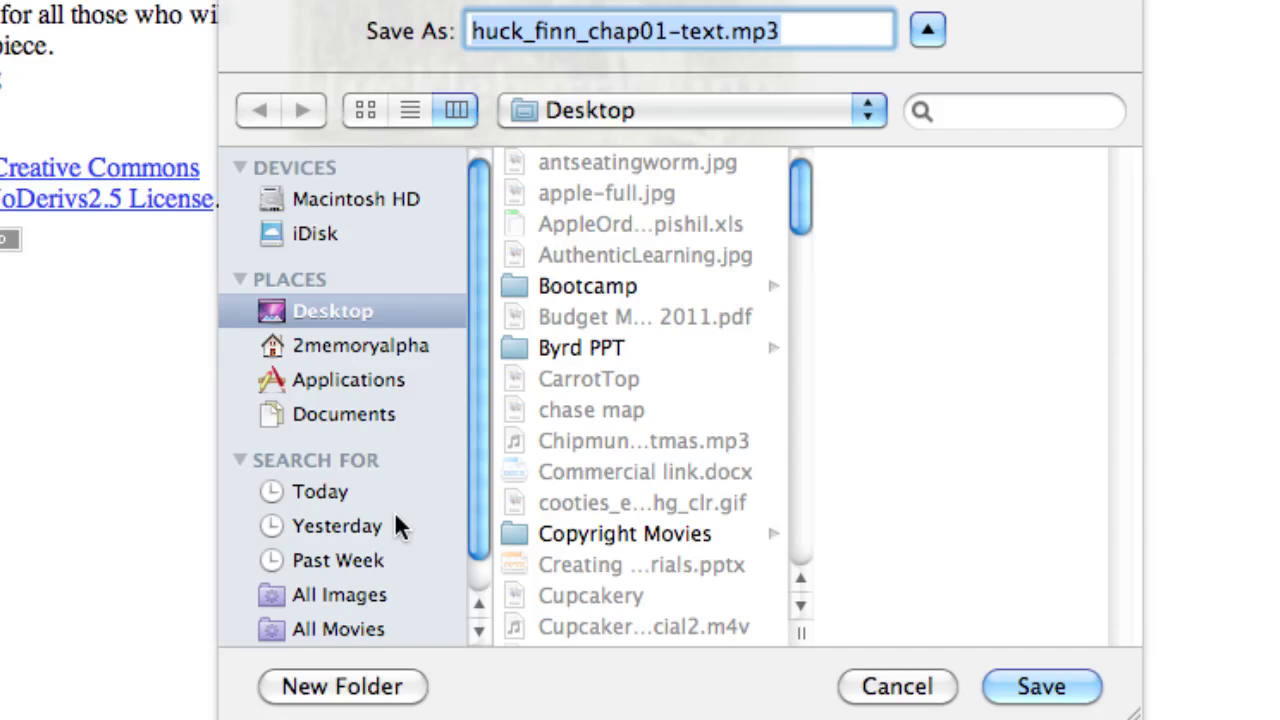
- Create a folder named HuckFinn on the Desktop for the downloaded chapters
click(928, 33)
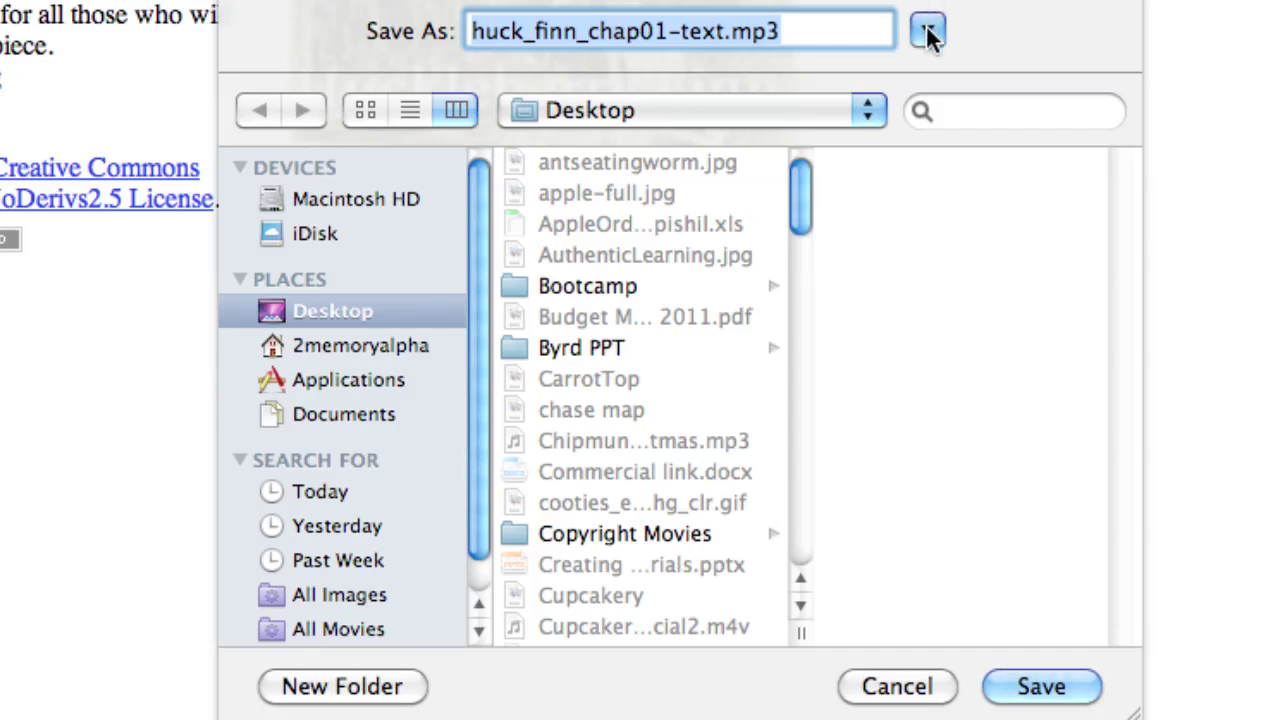
click(928, 33)
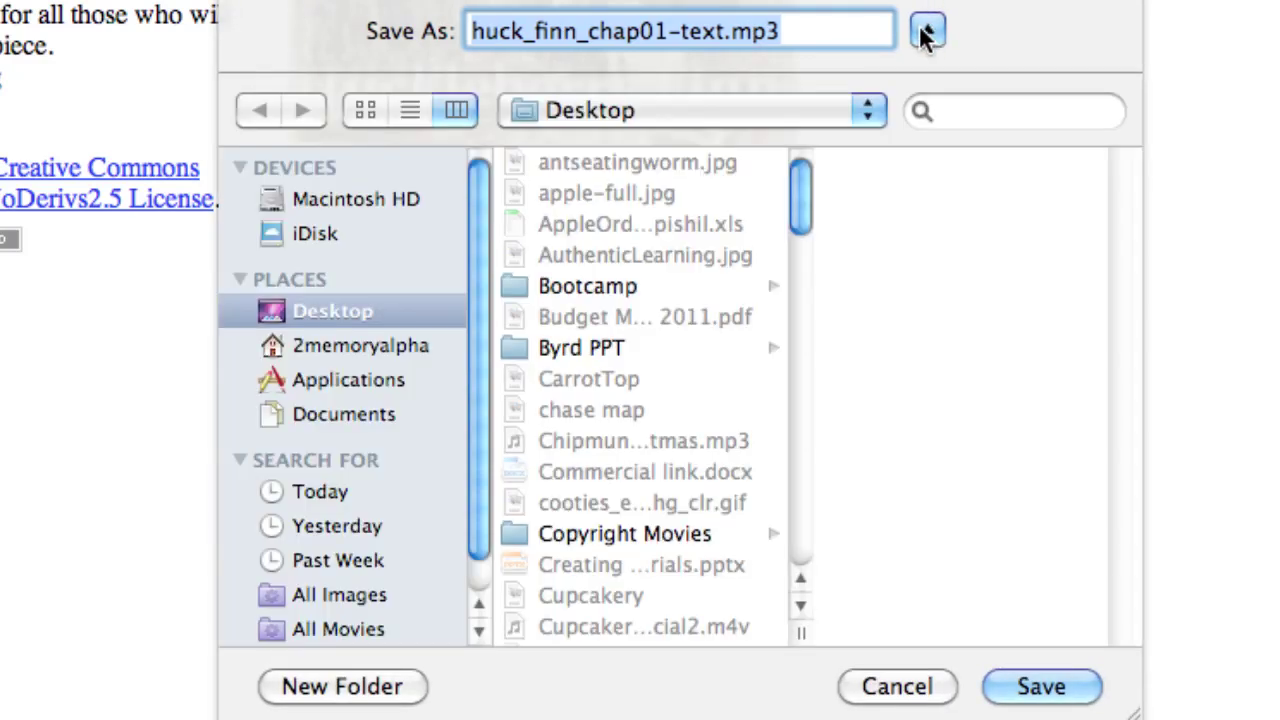
click(303, 688)
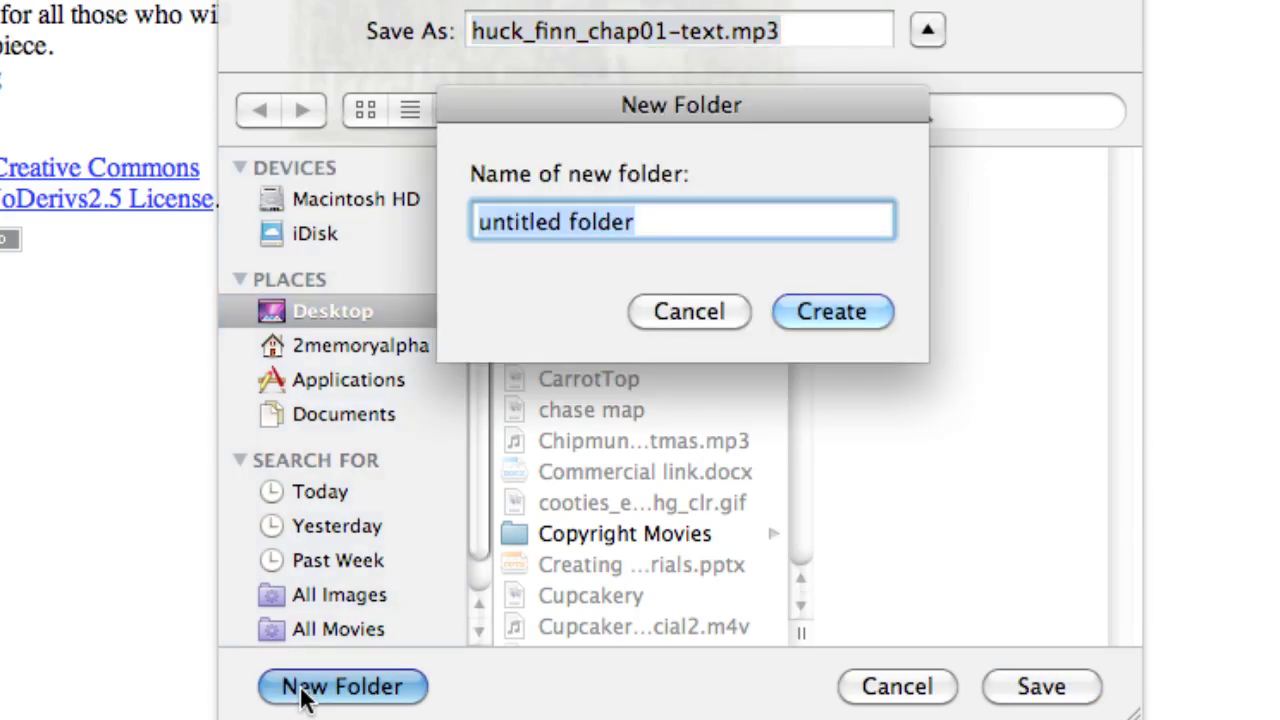
text(Huck)
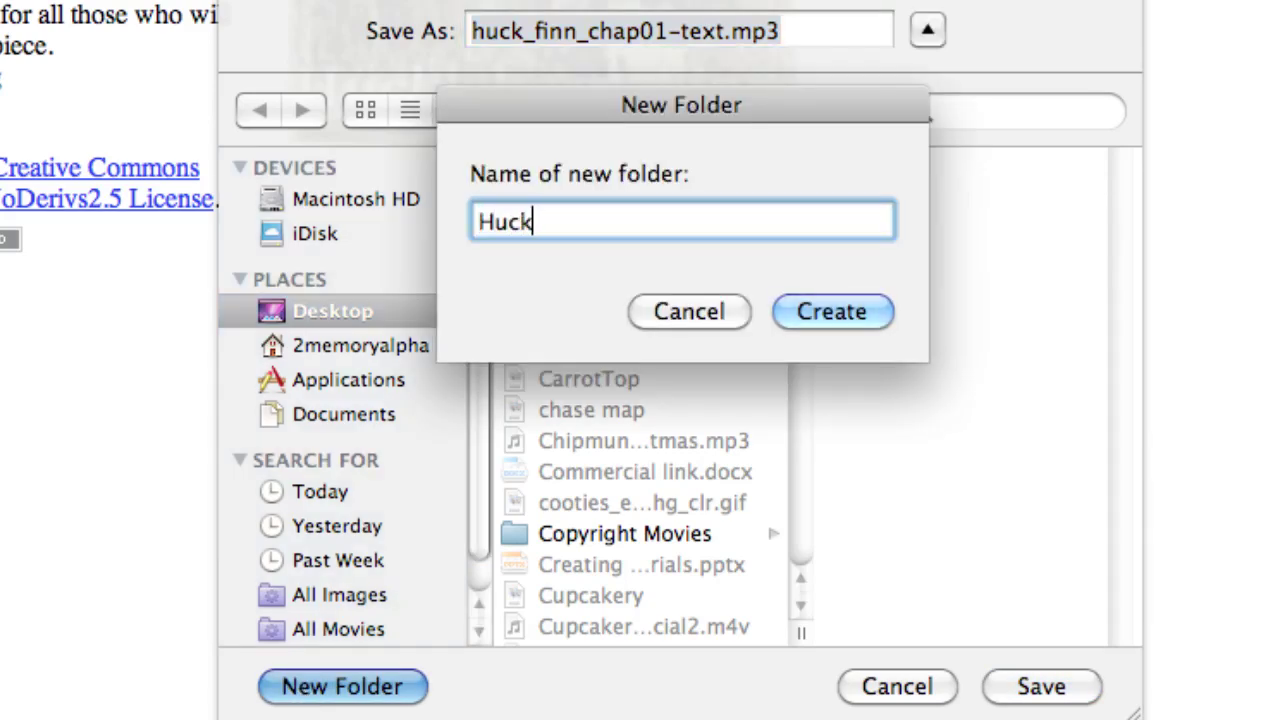
text(Finn)
key(Return)
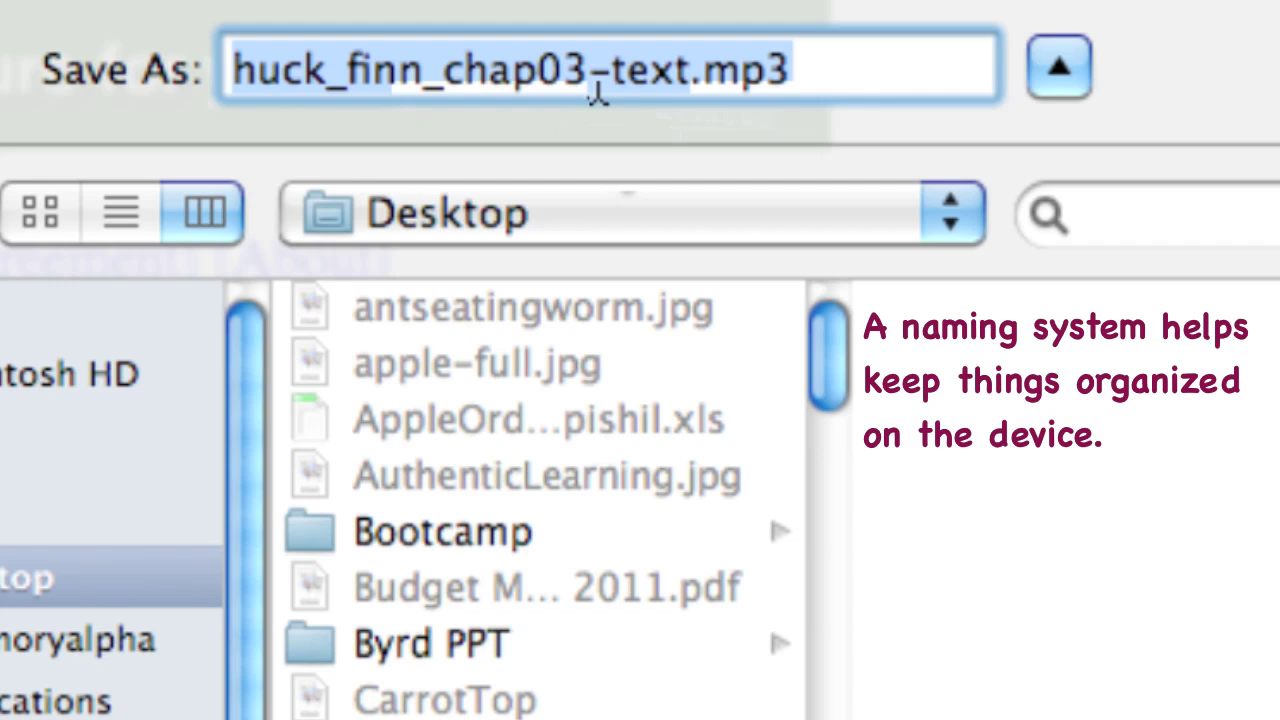
- Start editing the Chapter #3 file name, and save the Chapter #4 audio in the HuckFinn folder as huck_finn_chap04.mp3
click(592, 82)
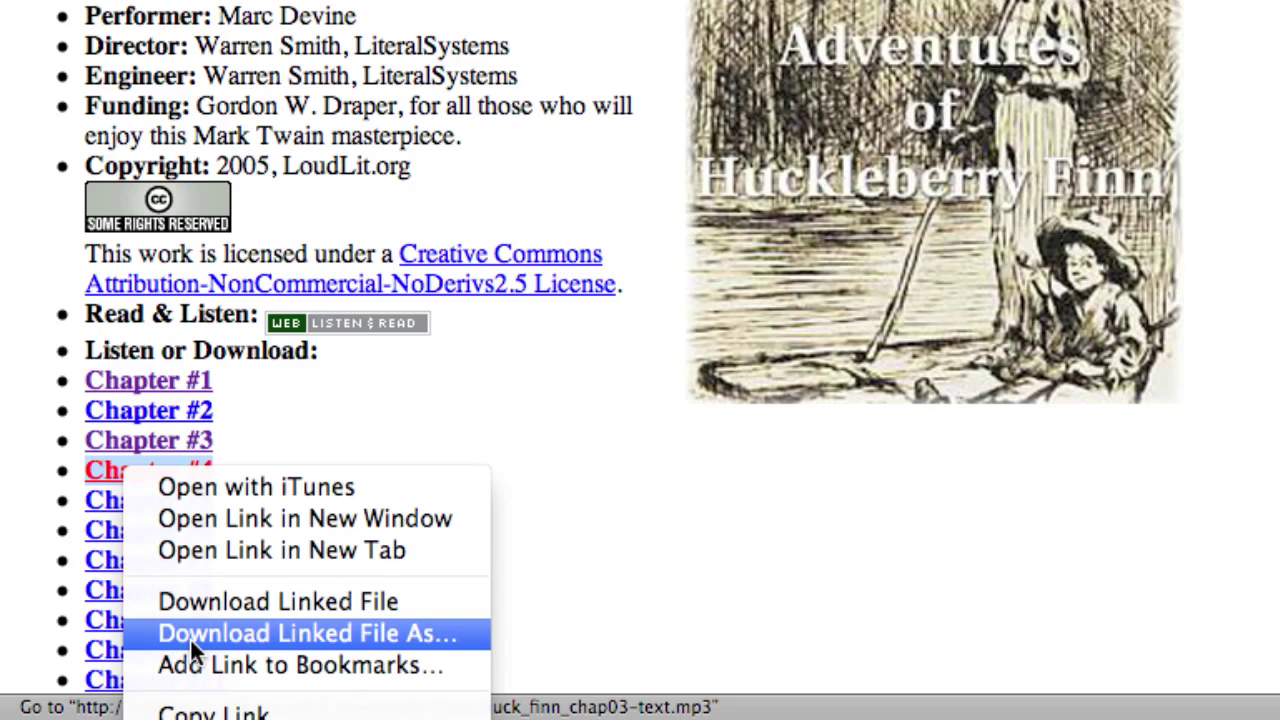
click(190, 637)
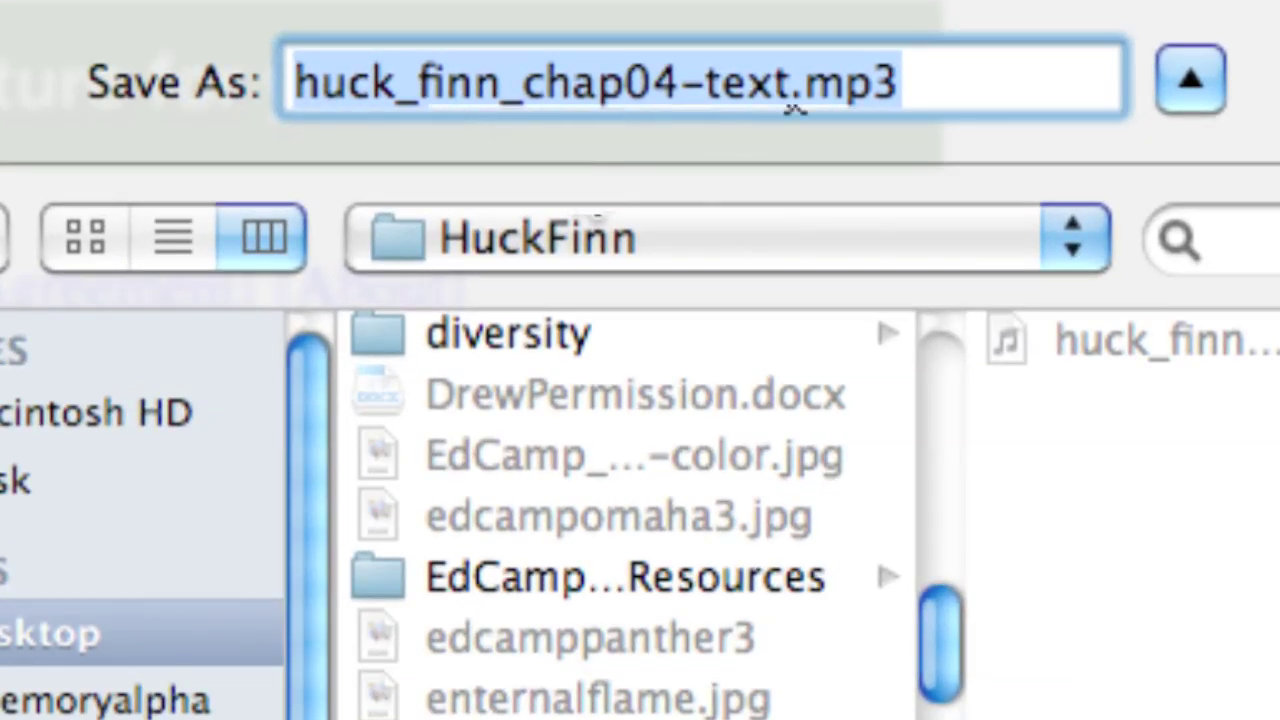
click(681, 95)
key(Delete)
key(Delete)
key(Delete)
key(Delete)
key(Delete)
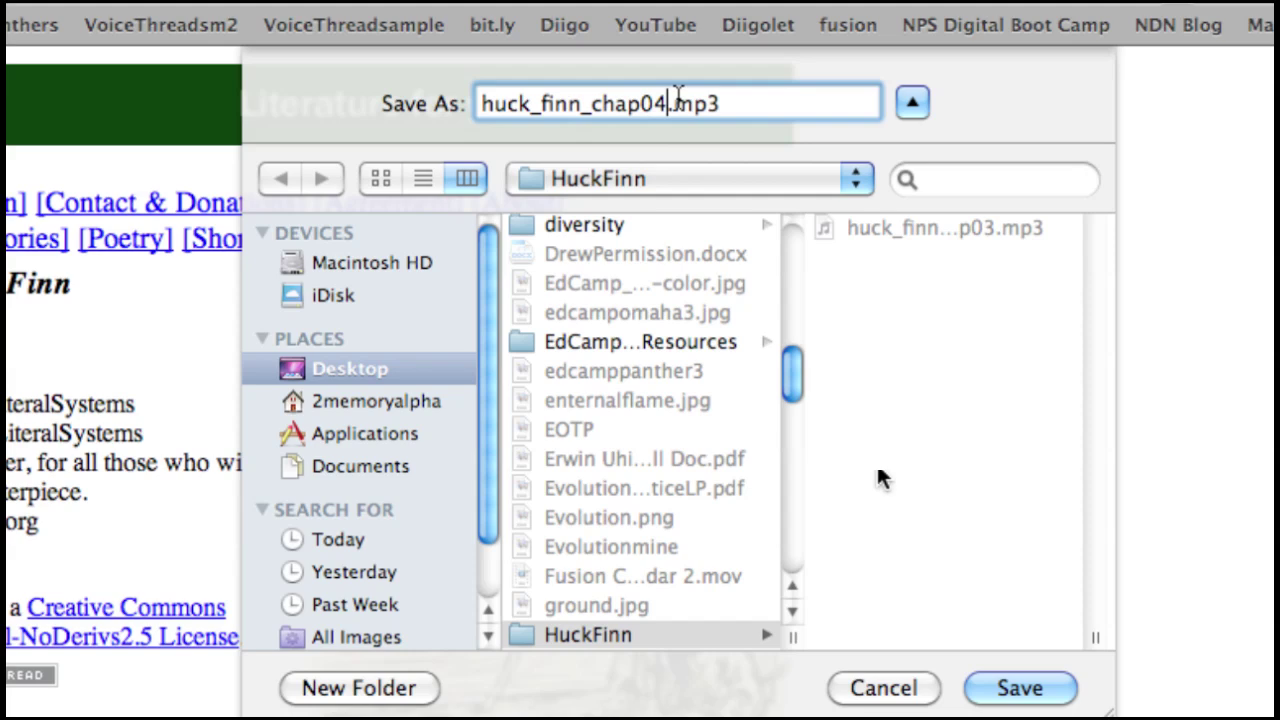
click(993, 692)
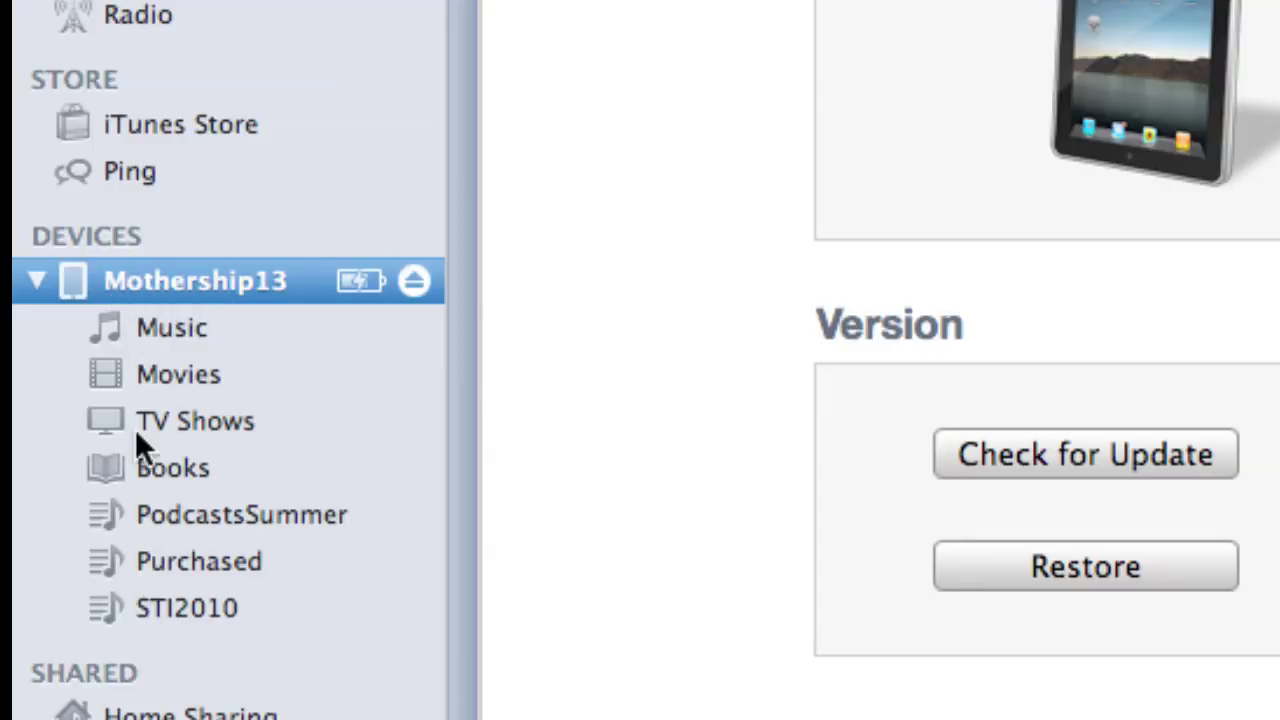
click(34, 281)
click(34, 281)
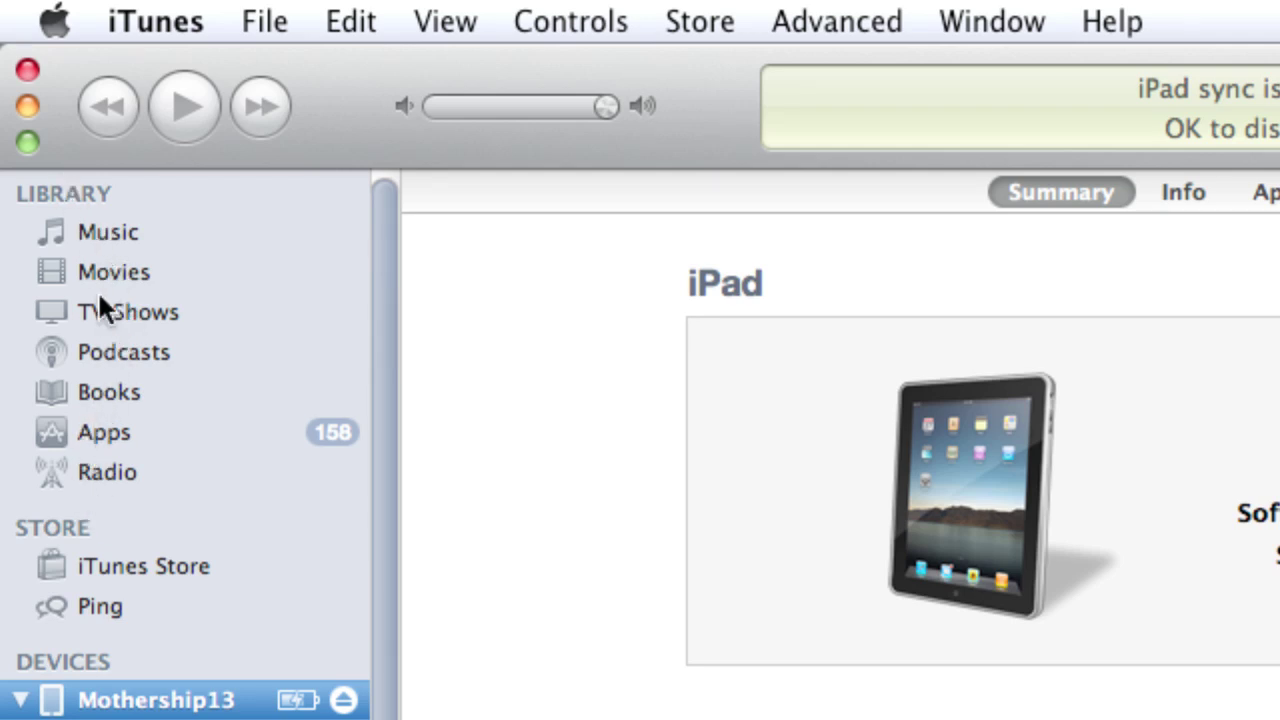
- Add huck_finn_chap03.mp3, huck_finn_chap04.mp3 and huck_finn_chap05.mp3 from the Desktop's HuckFinn folder to the iTunes library
click(265, 24)
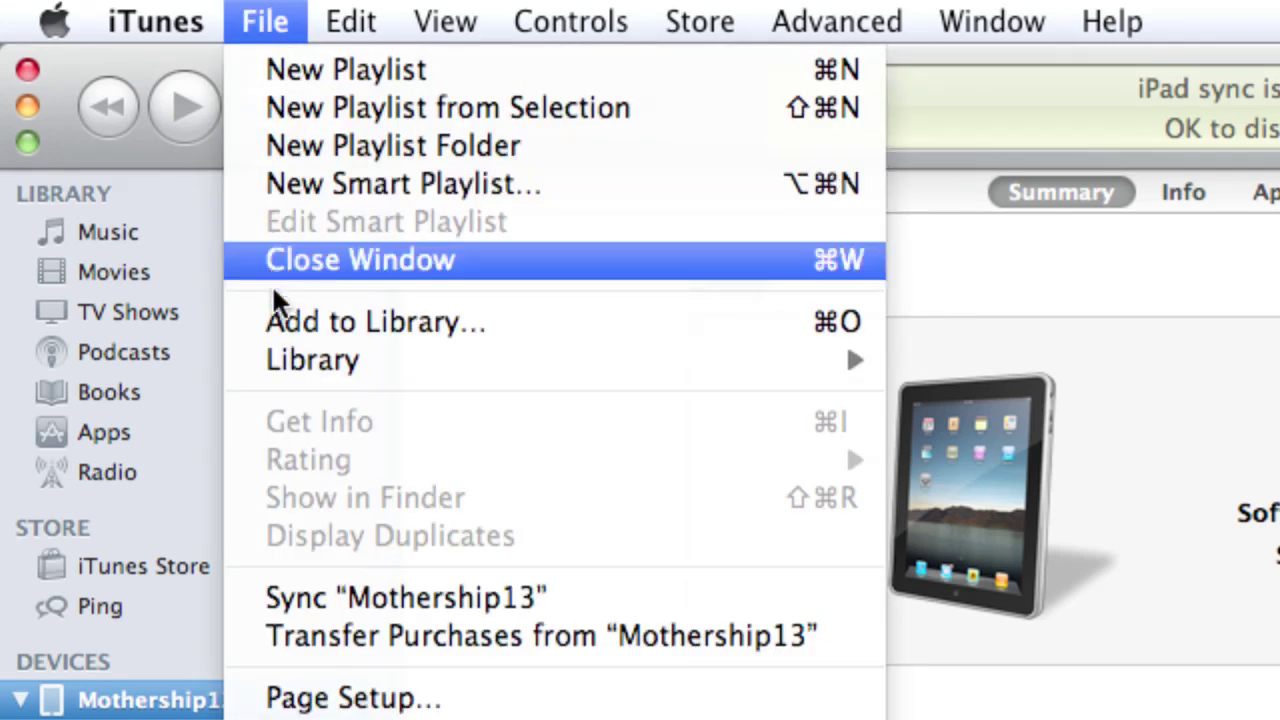
click(272, 322)
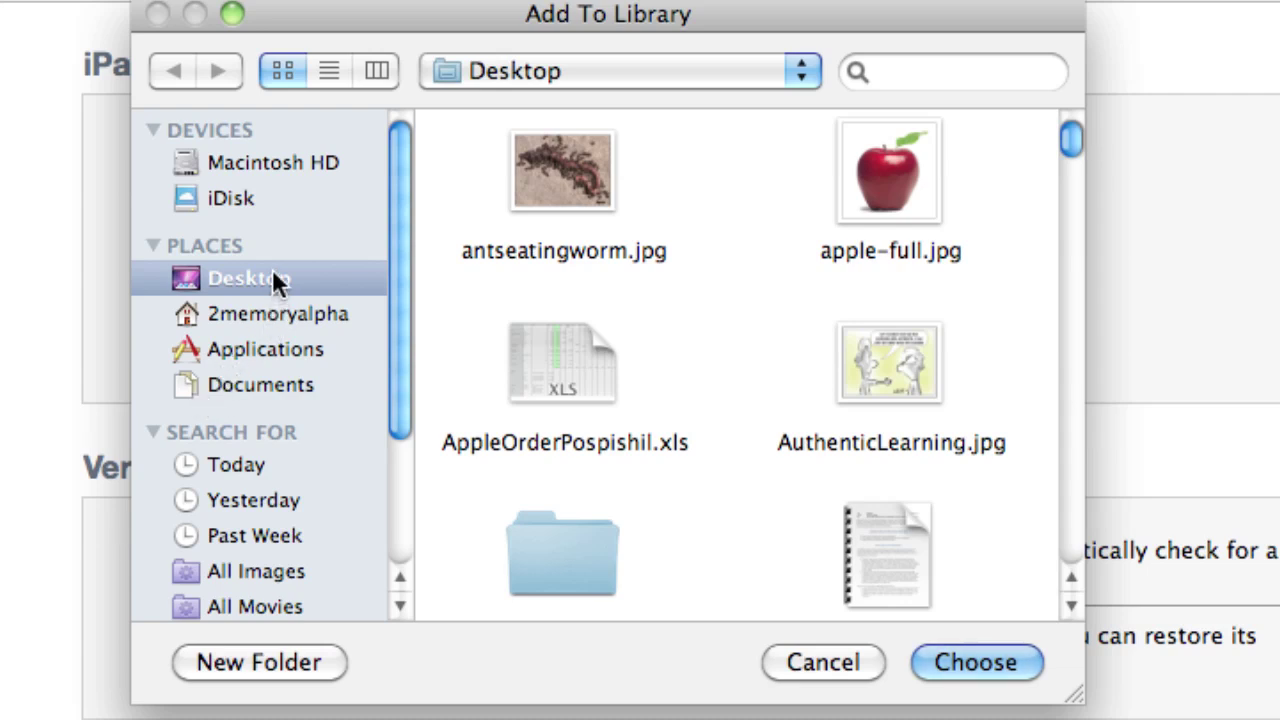
key(h)
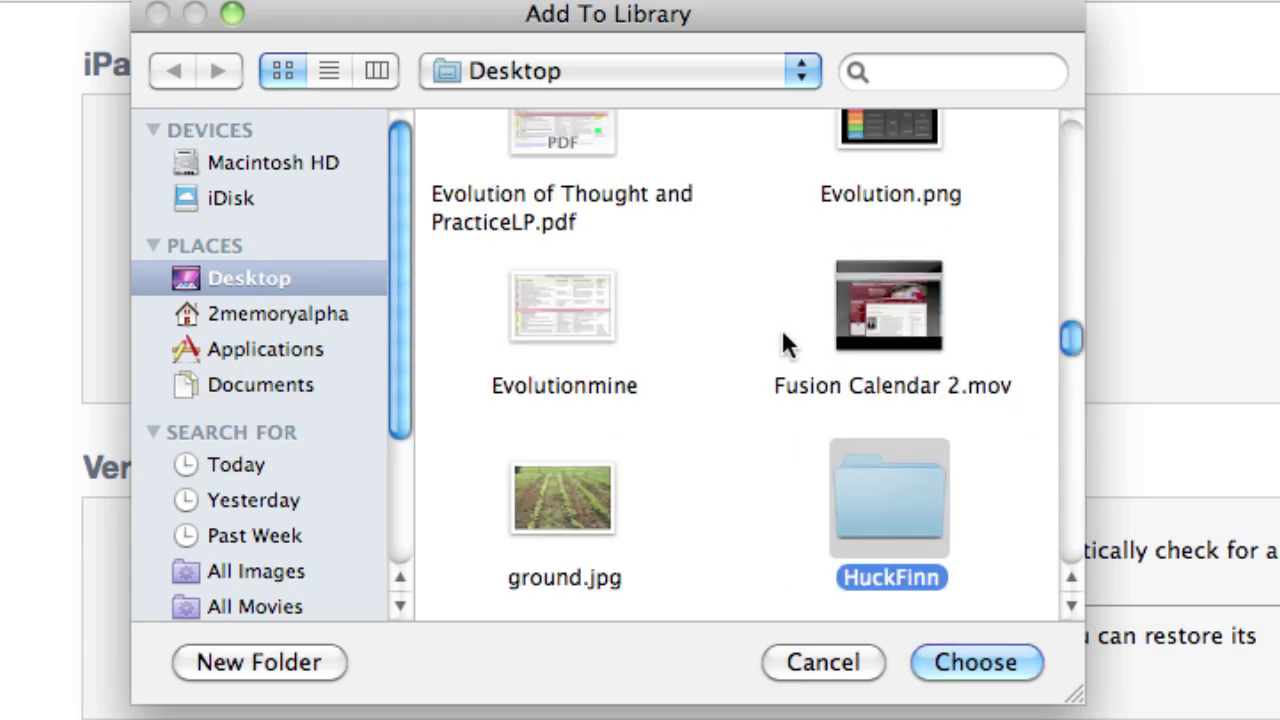
double_click(892, 500)
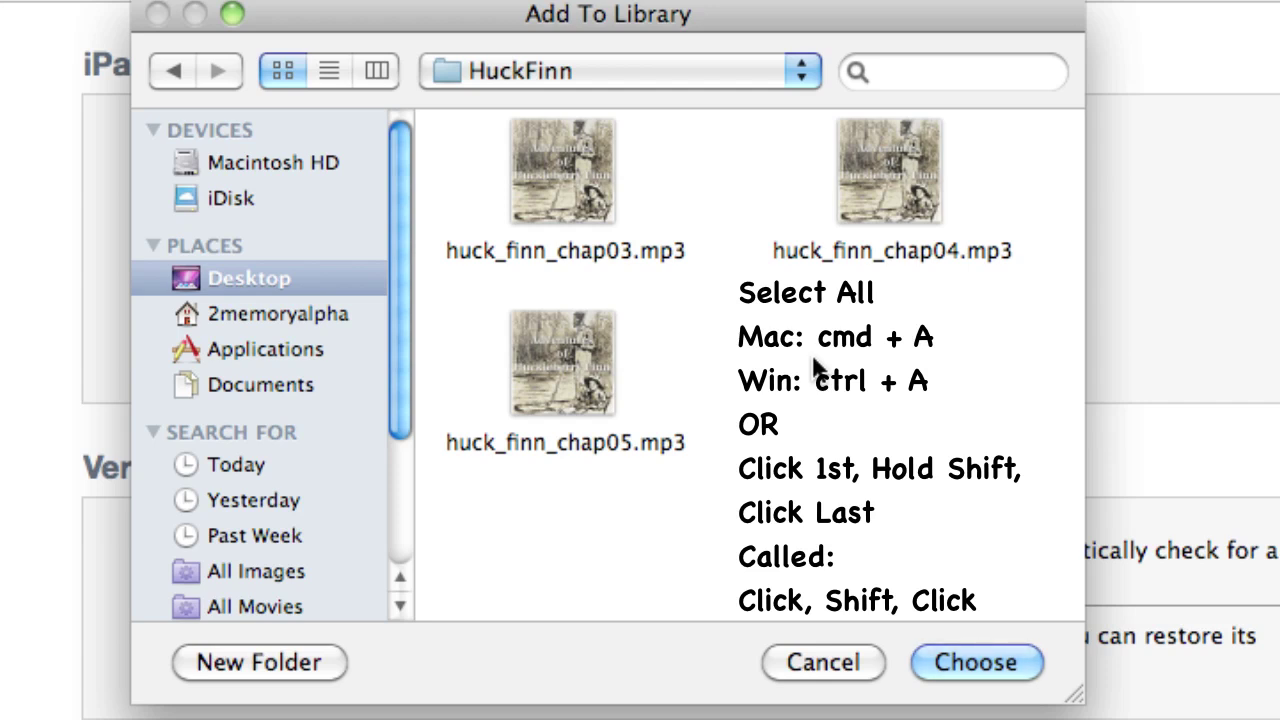
key(super+a)
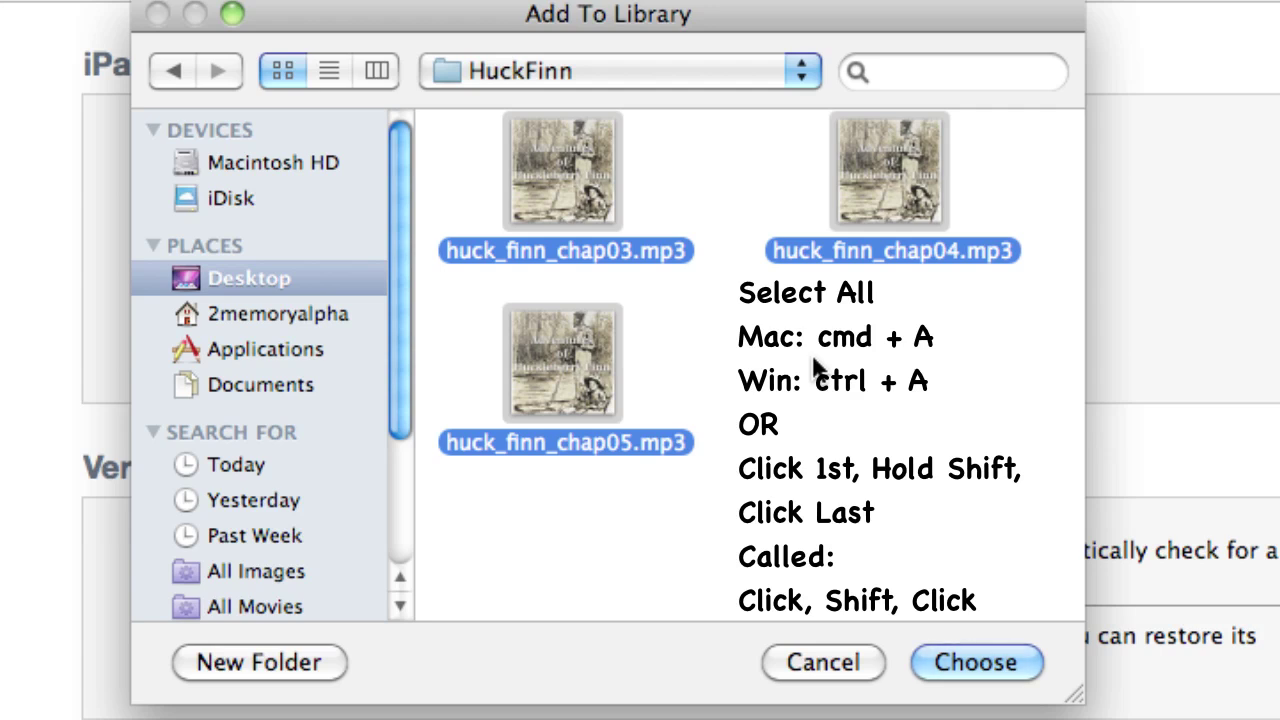
click(815, 345)
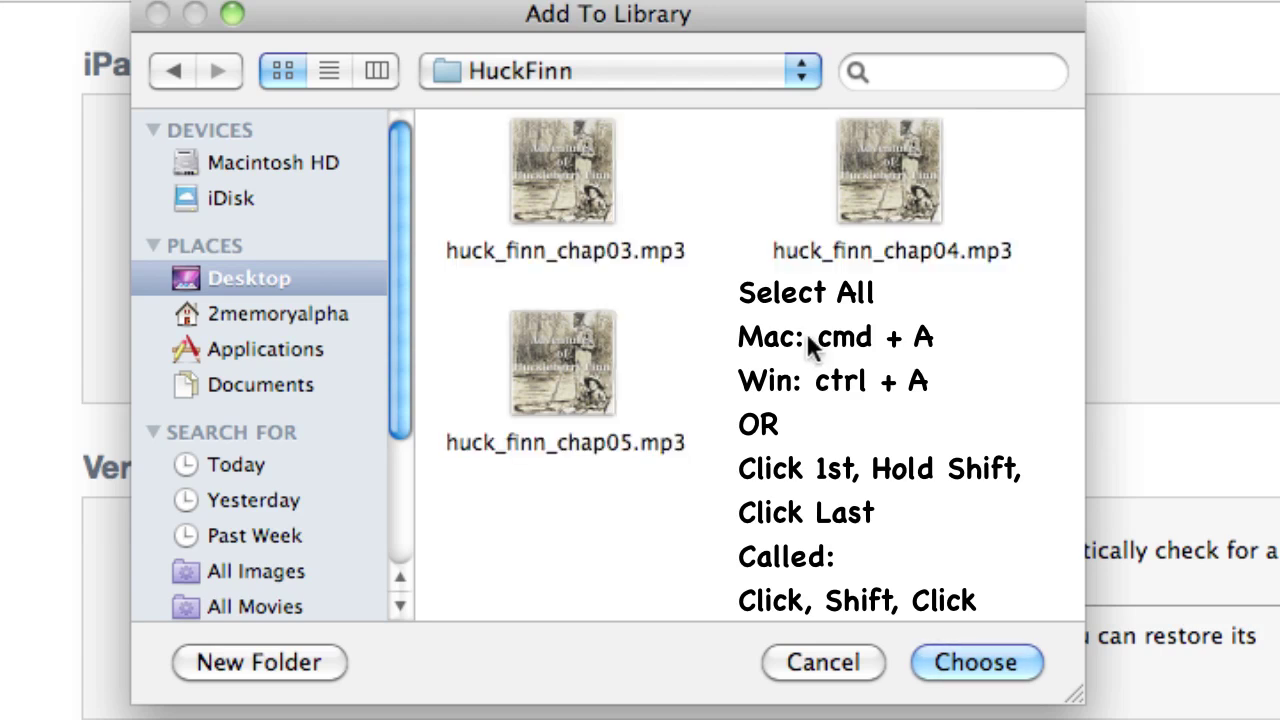
click(558, 186)
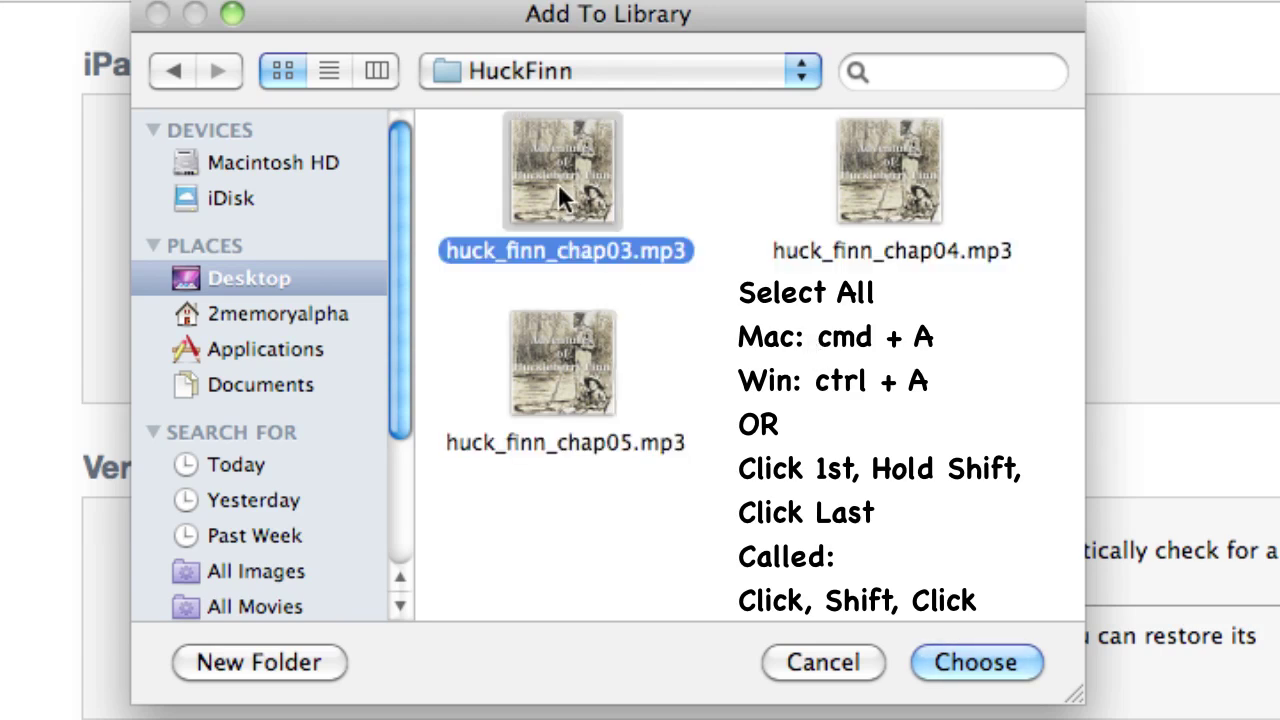
shift+click(570, 338)
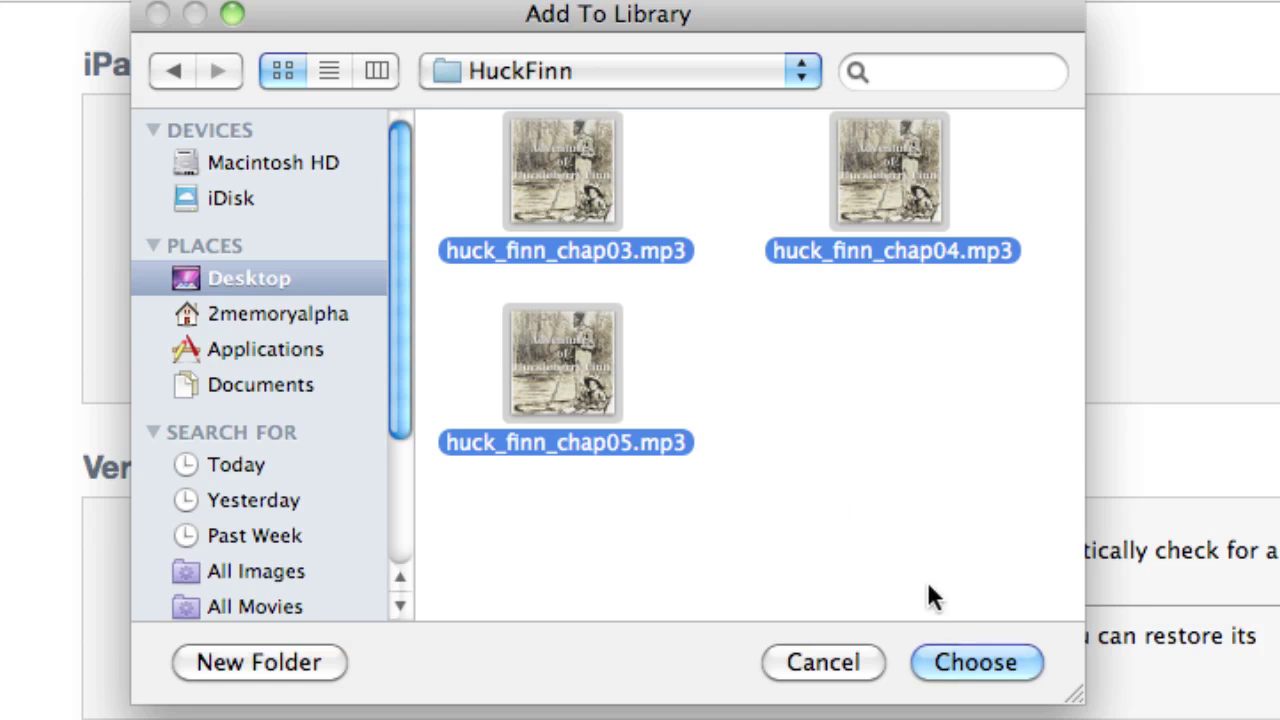
click(976, 663)
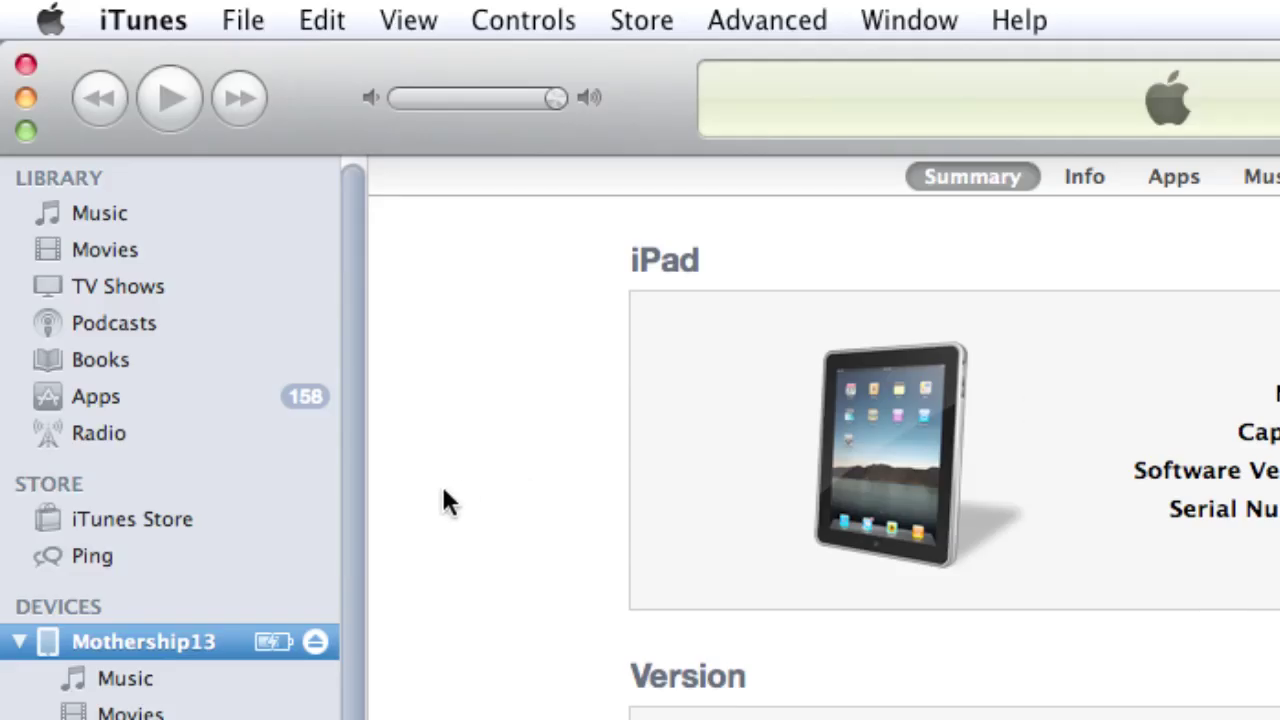
- Show the library's music list and widen the Name column to fit the full chapter titles
click(92, 212)
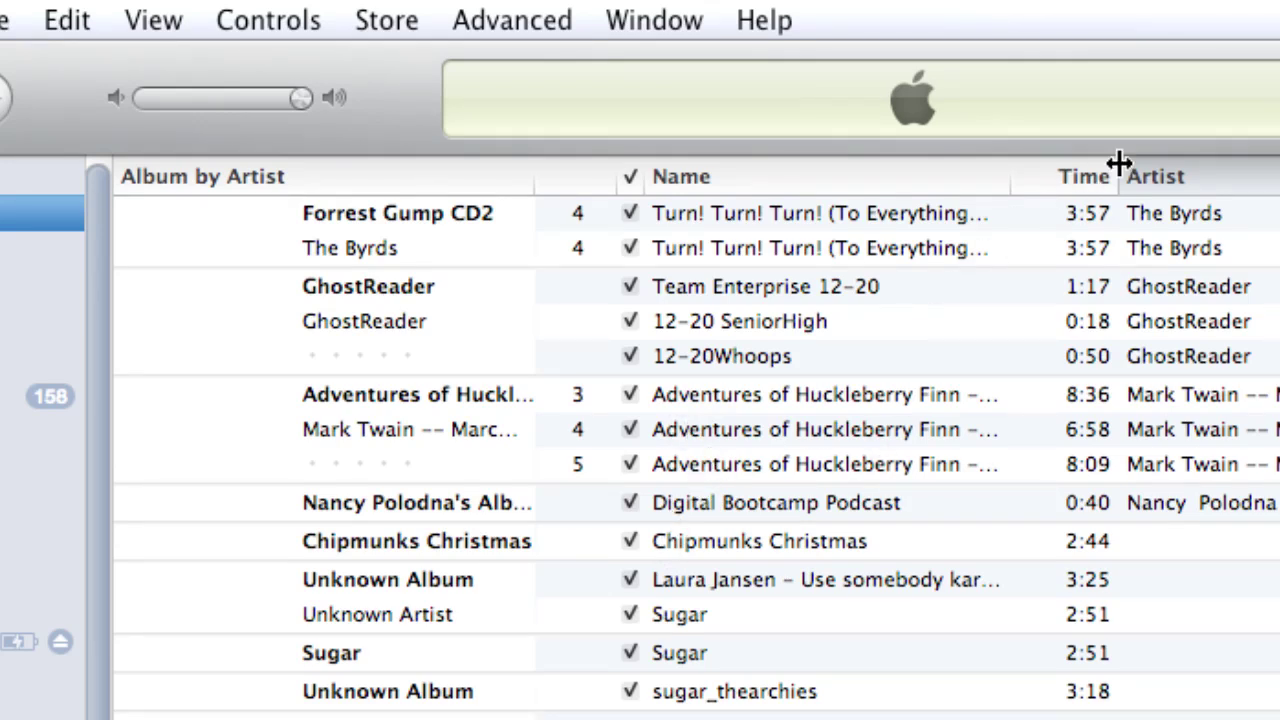
drag(1008, 175, 1236, 163)
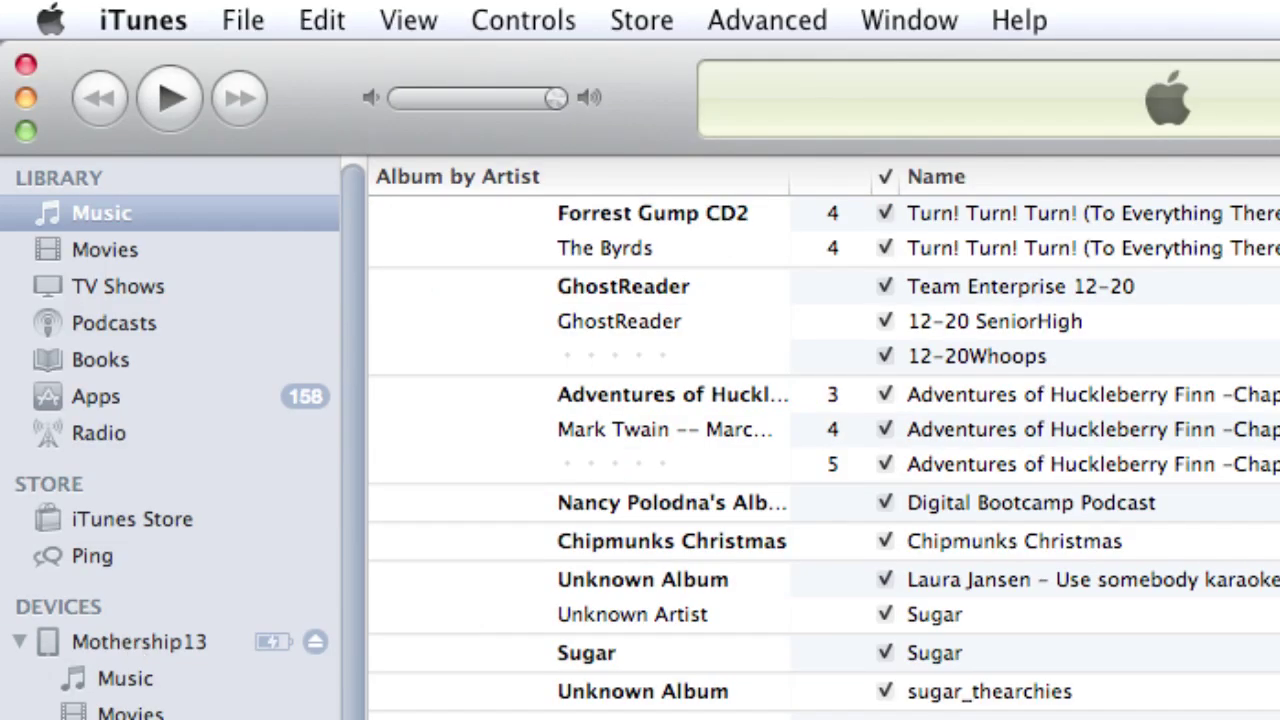
key(Tab)
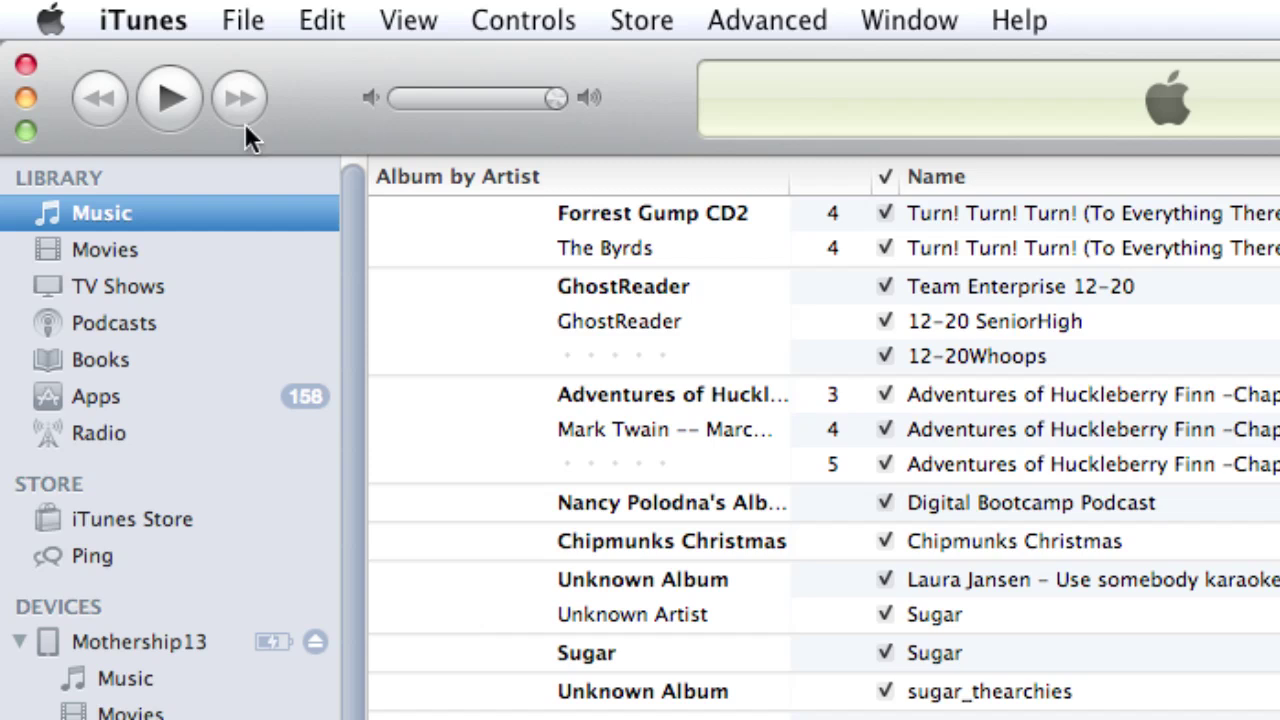
- Create a new playlist named Huck Finn Audio
click(243, 21)
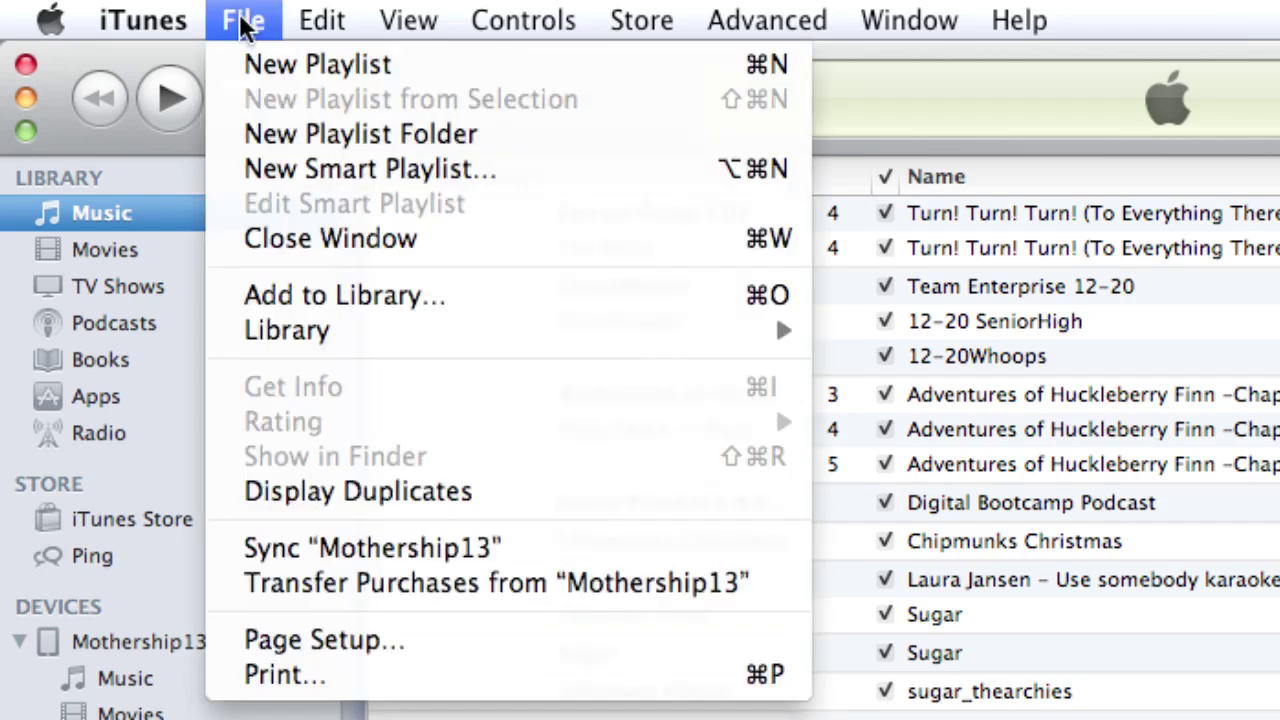
click(248, 64)
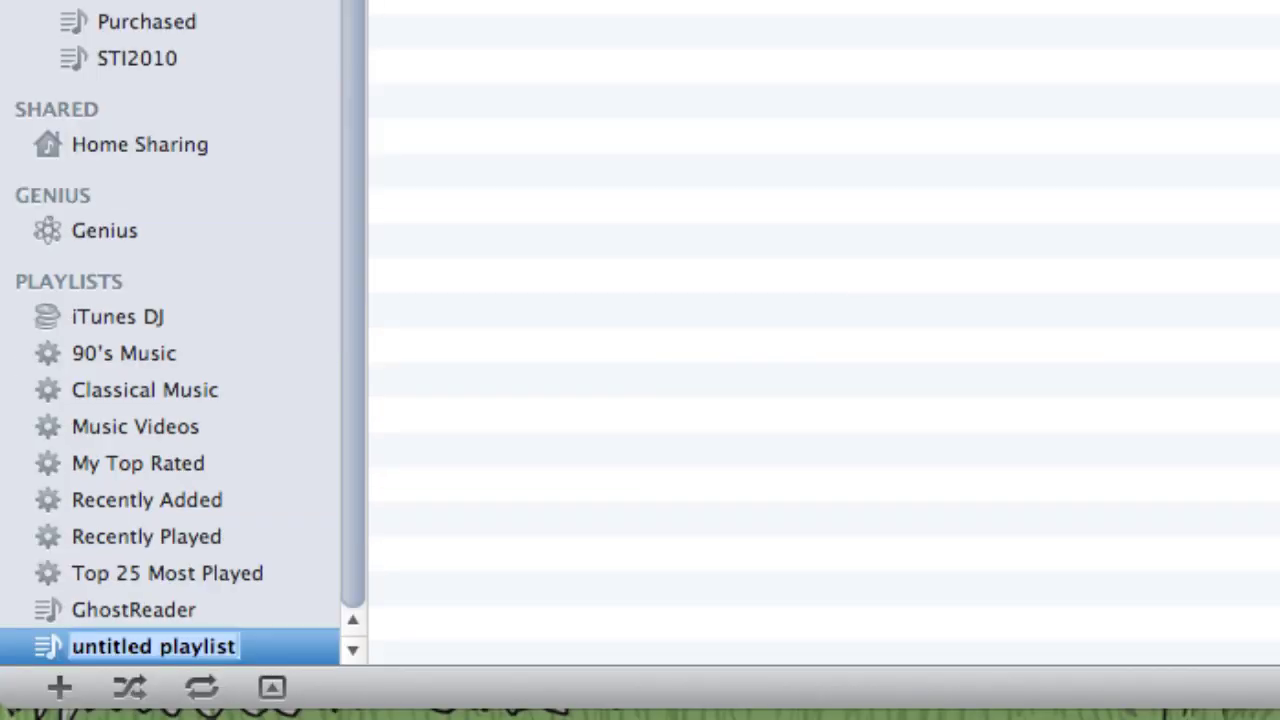
text(Huck Finn Audio)
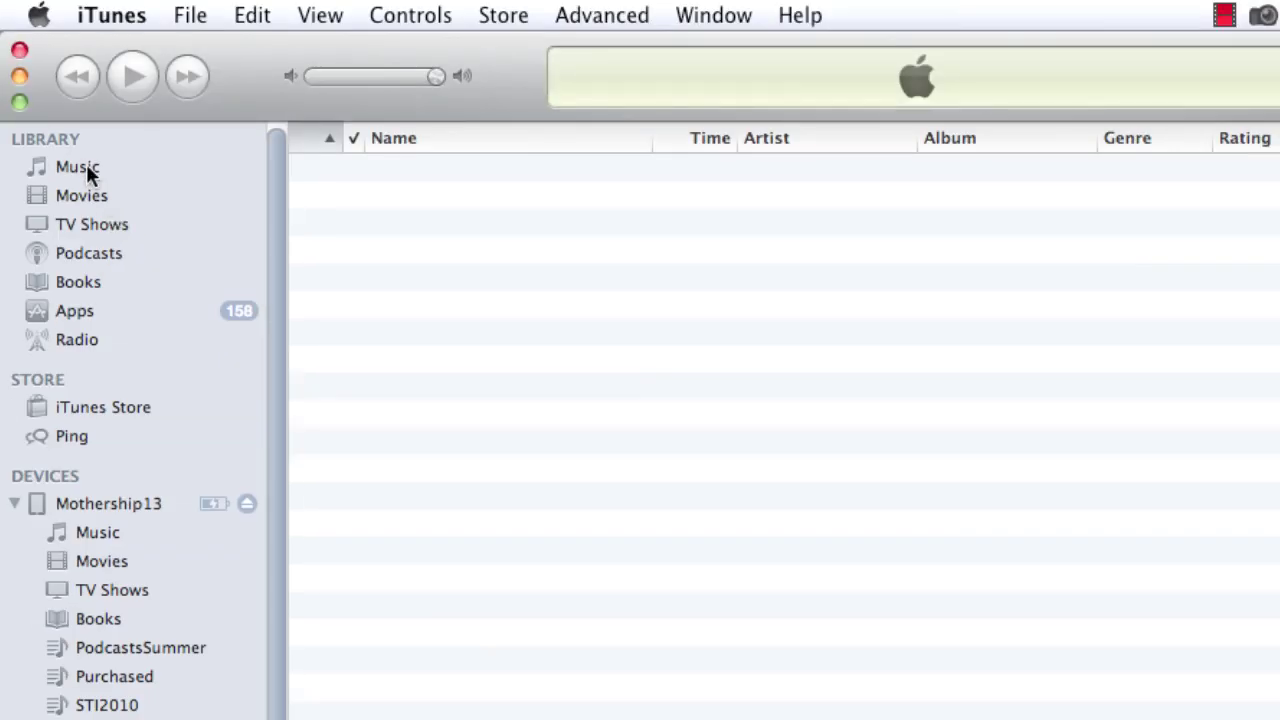
- Add Chapters 03, 04 and 05 of Adventures of Huckleberry Finn from the music library to the Huck Finn Audio playlist
click(86, 170)
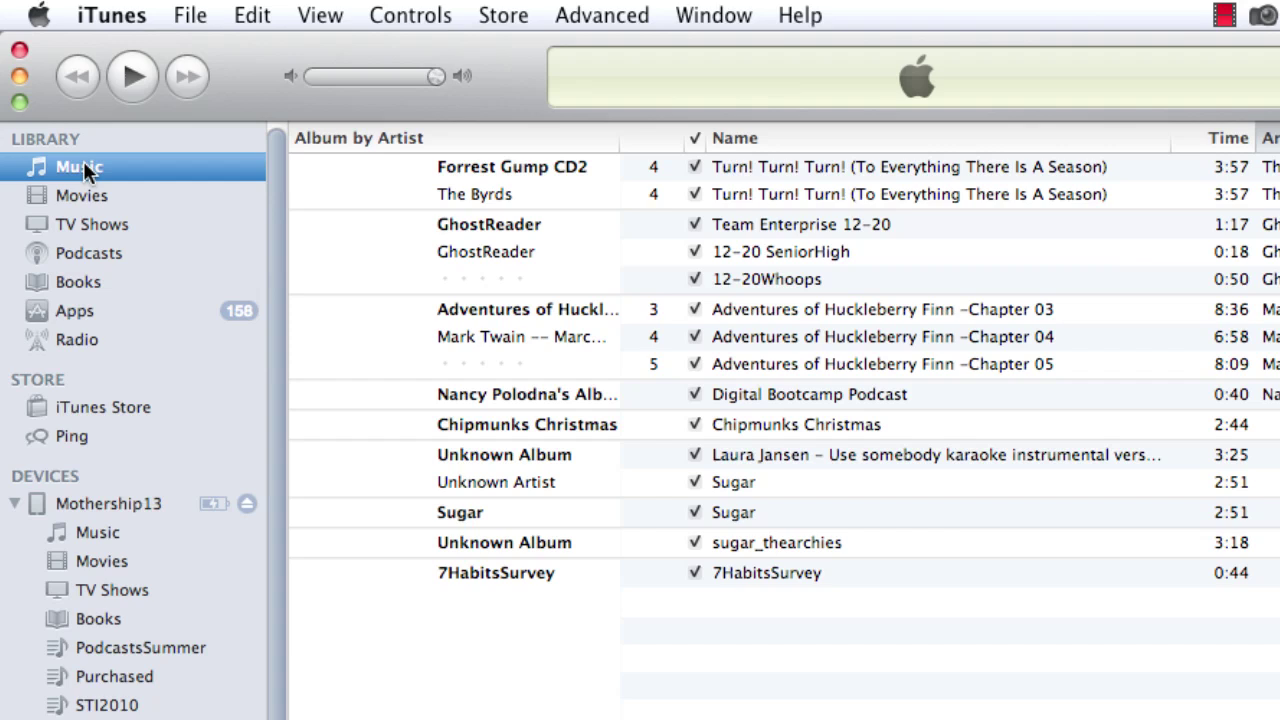
click(763, 312)
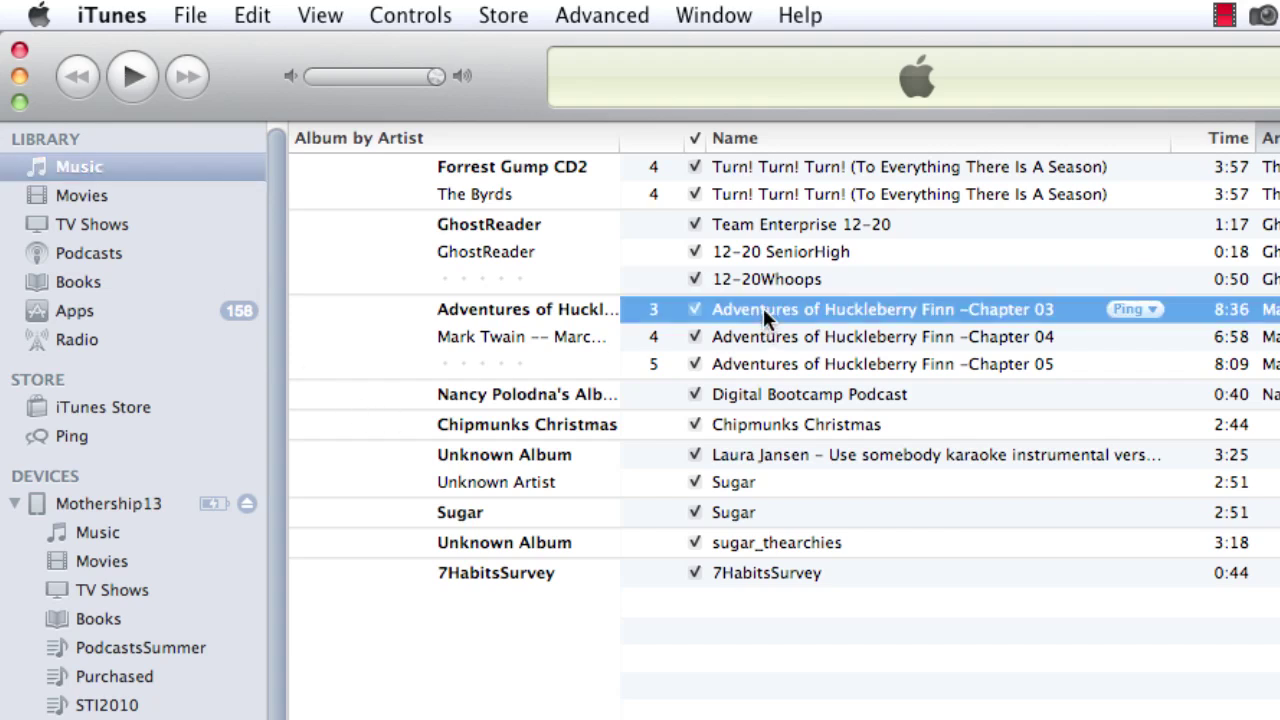
click(558, 337)
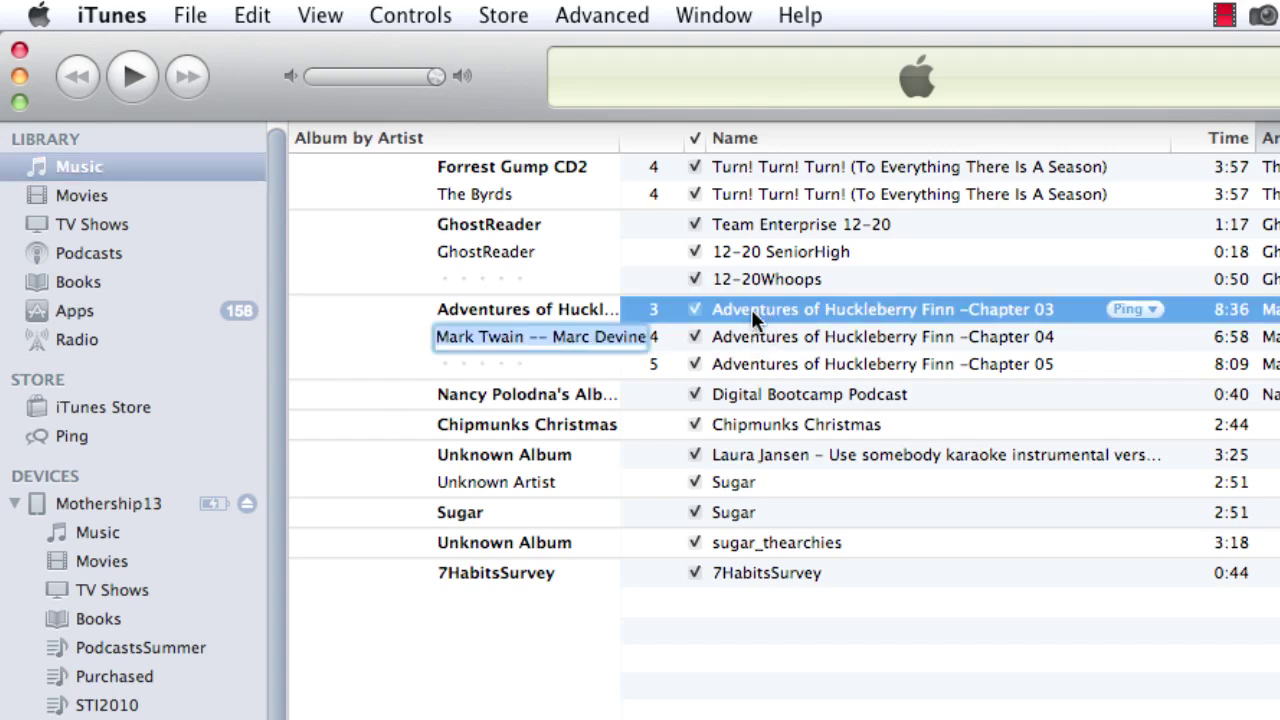
click(751, 309)
shift+click(748, 365)
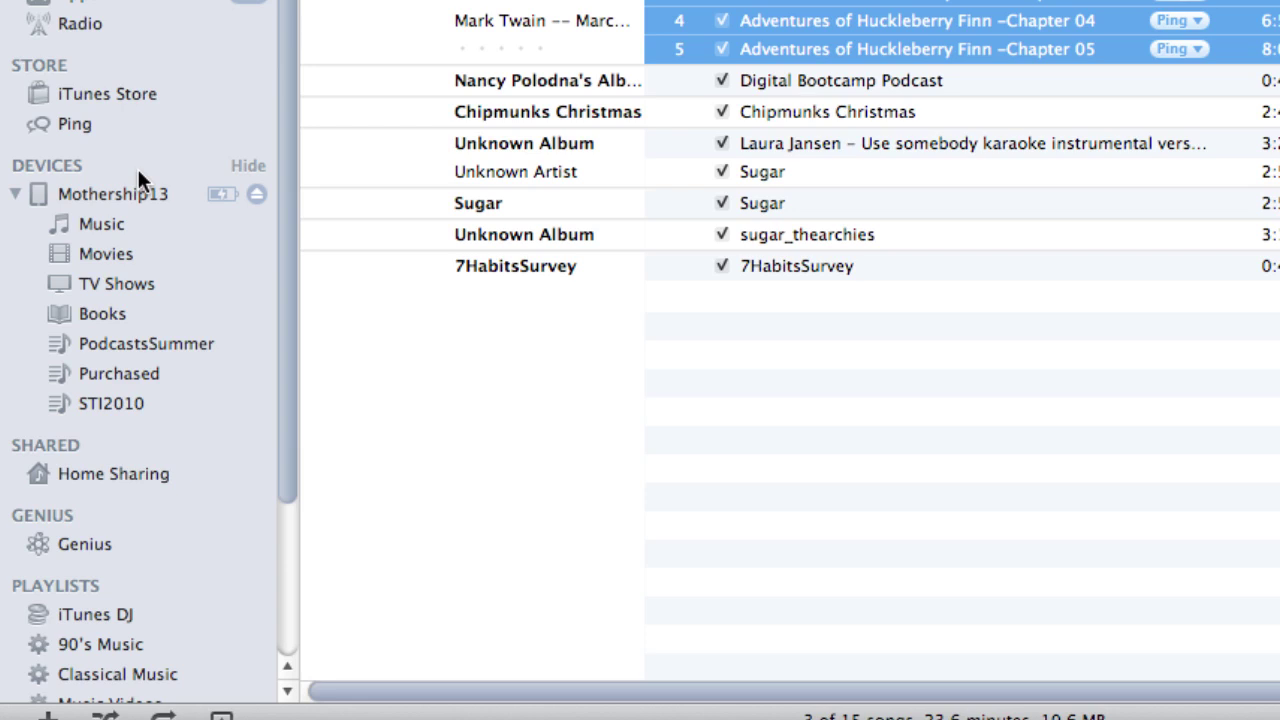
scroll(138, 172, down, 5)
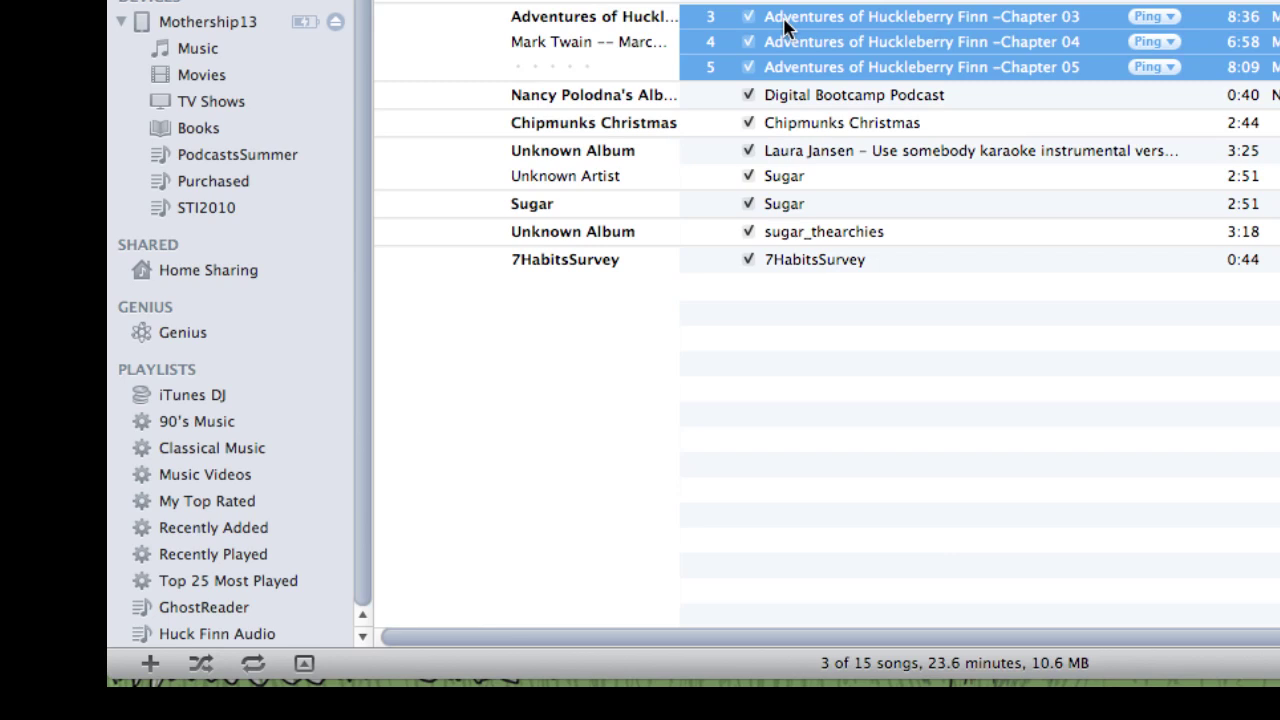
drag(777, 34, 247, 637)
- Open the Huck Finn Audio playlist and copy it onto the Mothership13 iPad
click(244, 632)
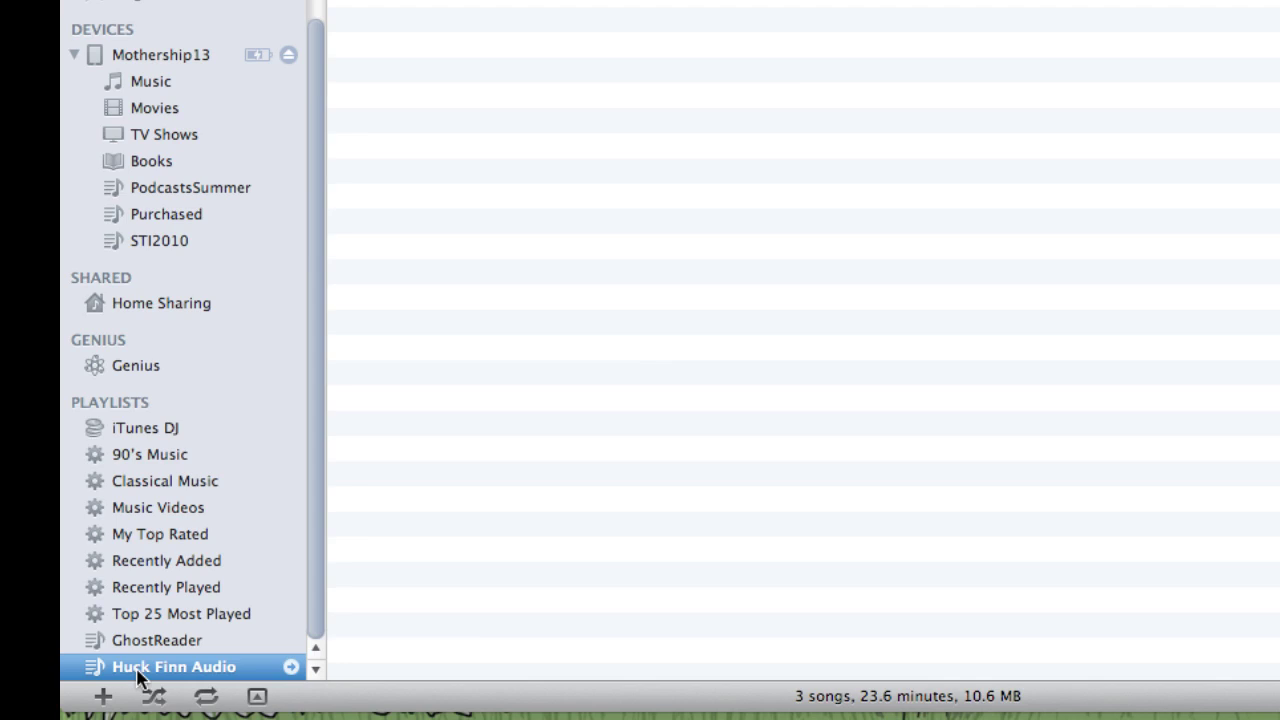
drag(137, 677, 128, 58)
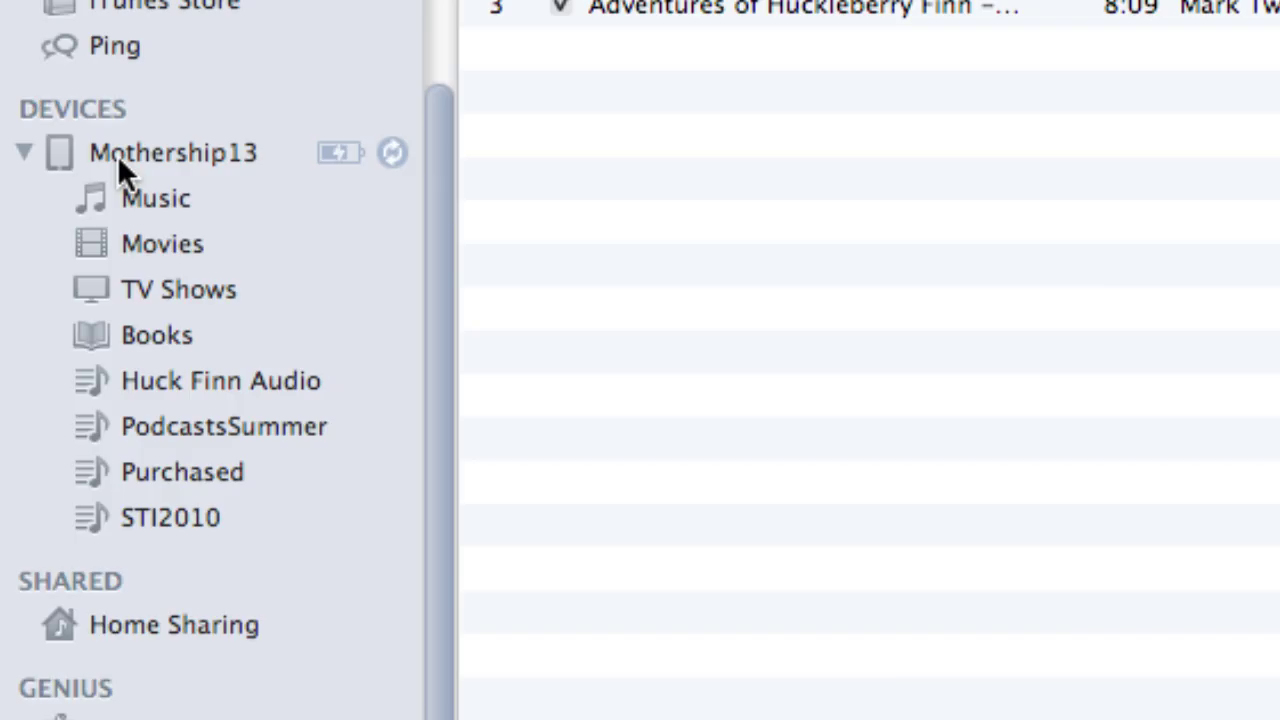